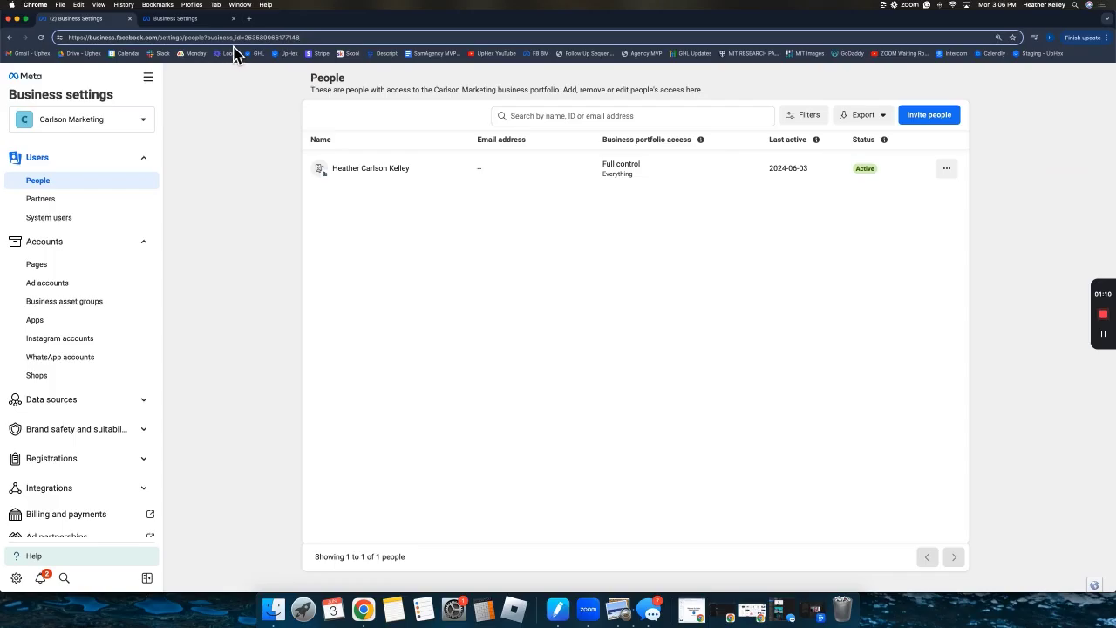
Copy Carlson Marketing's business ID from its page address and open the partner settings of the Kelley Chiropractic portfolio.
{"action": "left_click_drag", "start_coordinate": [247, 38], "coordinate": [330, 53]}
{"action": "key", "text": "super+c"}
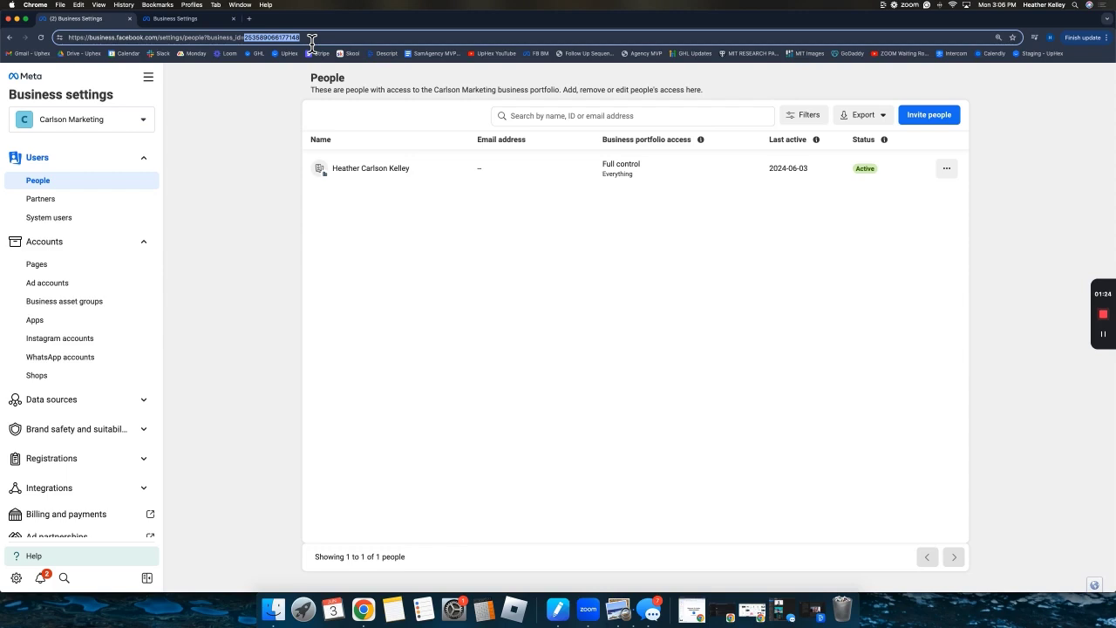
{"action": "left_click", "coordinate": [180, 21]}
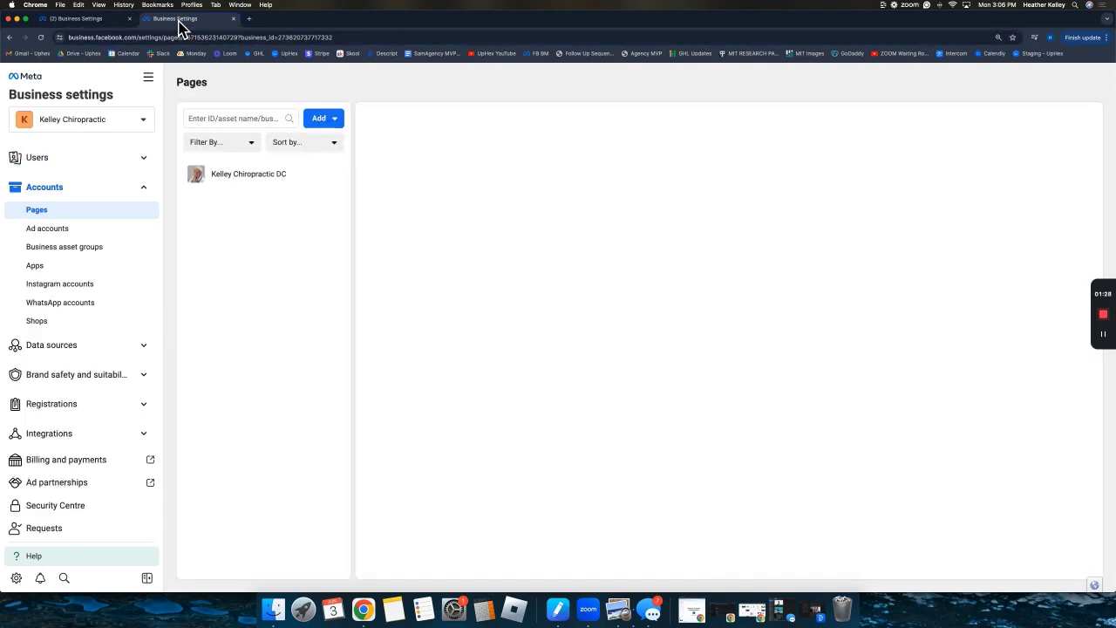
{"action": "left_click", "coordinate": [150, 162]}
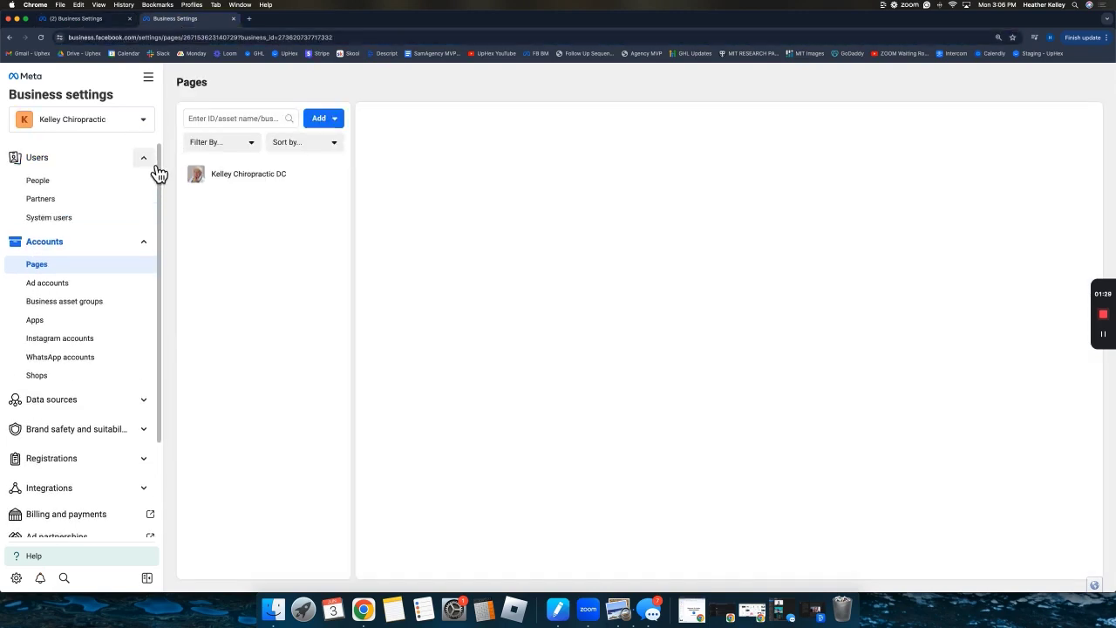
{"action": "left_click", "coordinate": [50, 207]}
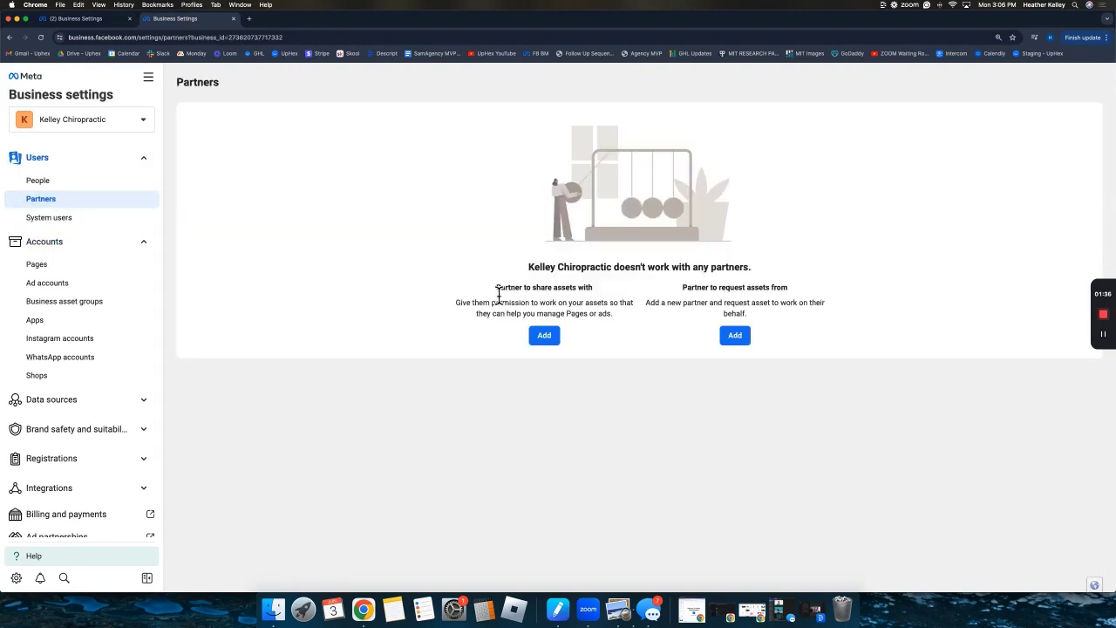
Add a new partner to share assets with, using the copied partner business ID, and continue to asset assignment.
{"action": "left_click_drag", "start_coordinate": [495, 287], "coordinate": [616, 301]}
{"action": "left_click", "coordinate": [546, 337]}
{"action": "left_click", "coordinate": [540, 315]}
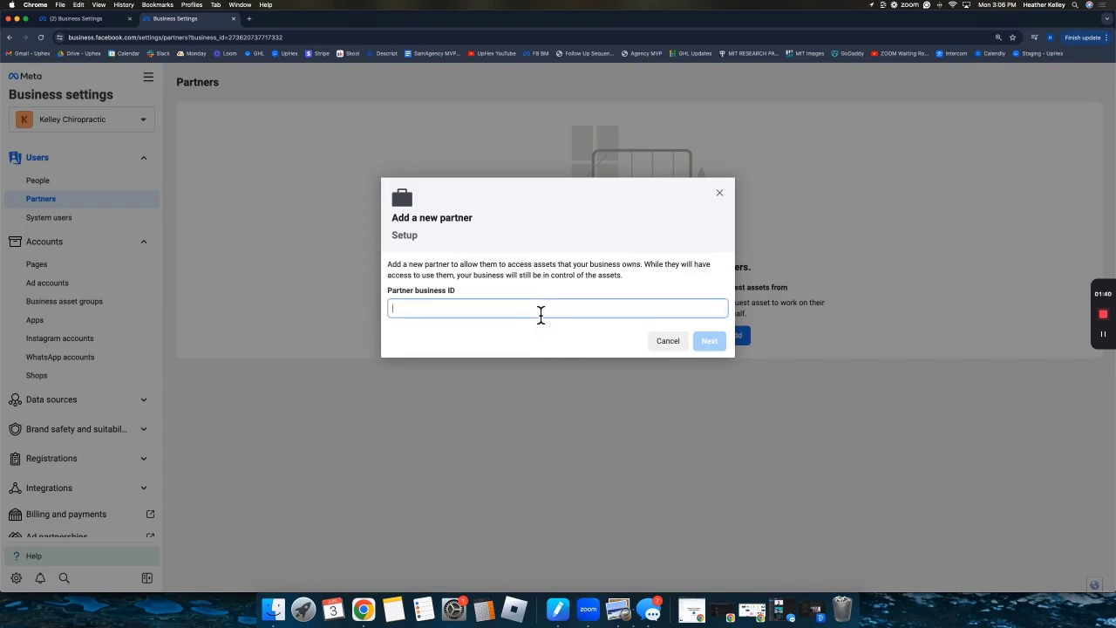
{"action": "key", "text": "super+v"}
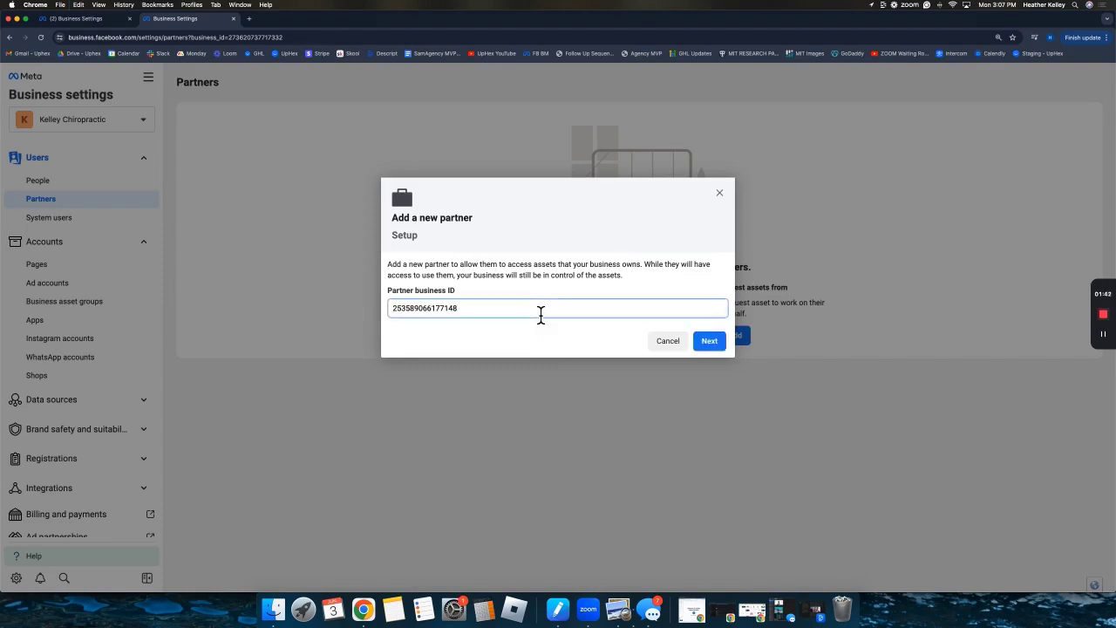
{"action": "left_click", "coordinate": [713, 342]}
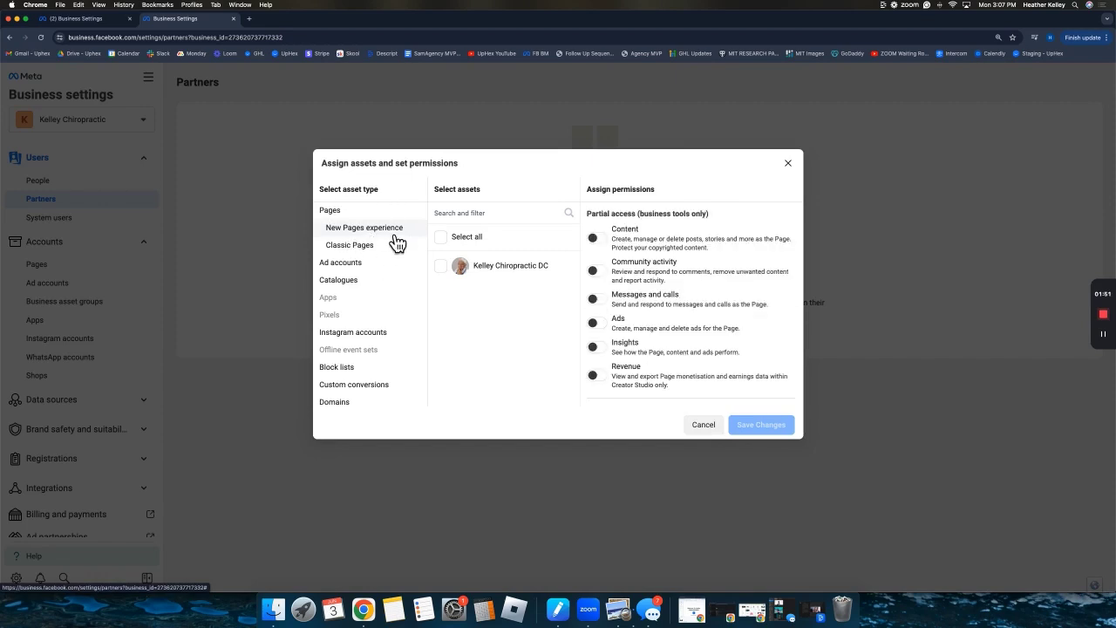
Select the Kelley Chiropractic DC page under New Pages experience and grant full control over everything plus the Revenue permission.
{"action": "left_click", "coordinate": [371, 252]}
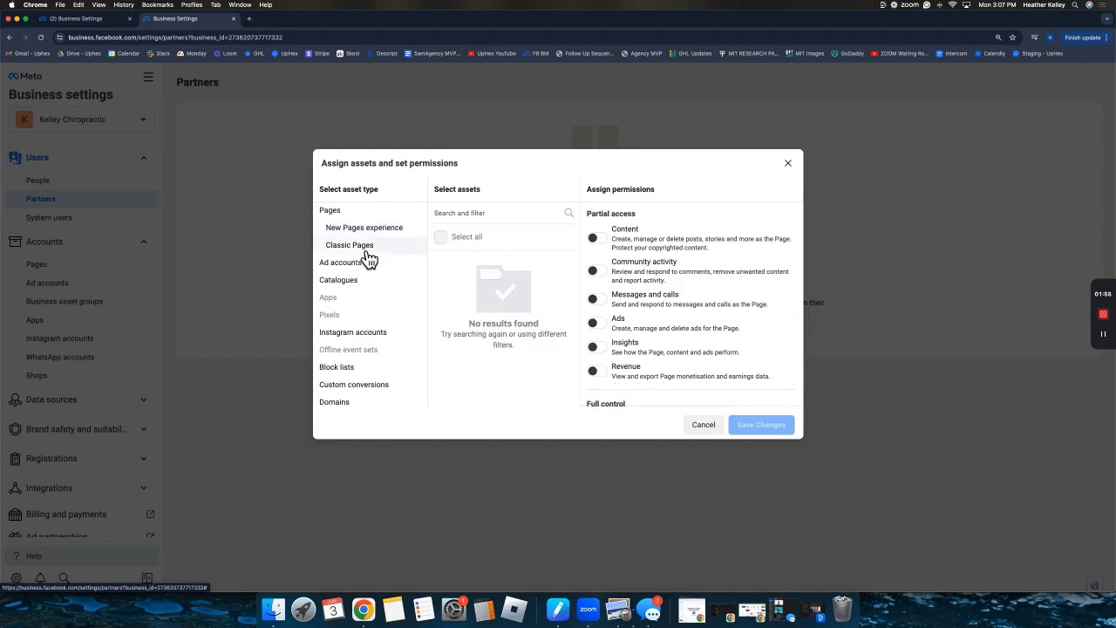
{"action": "left_click", "coordinate": [375, 233]}
{"action": "left_click", "coordinate": [448, 276]}
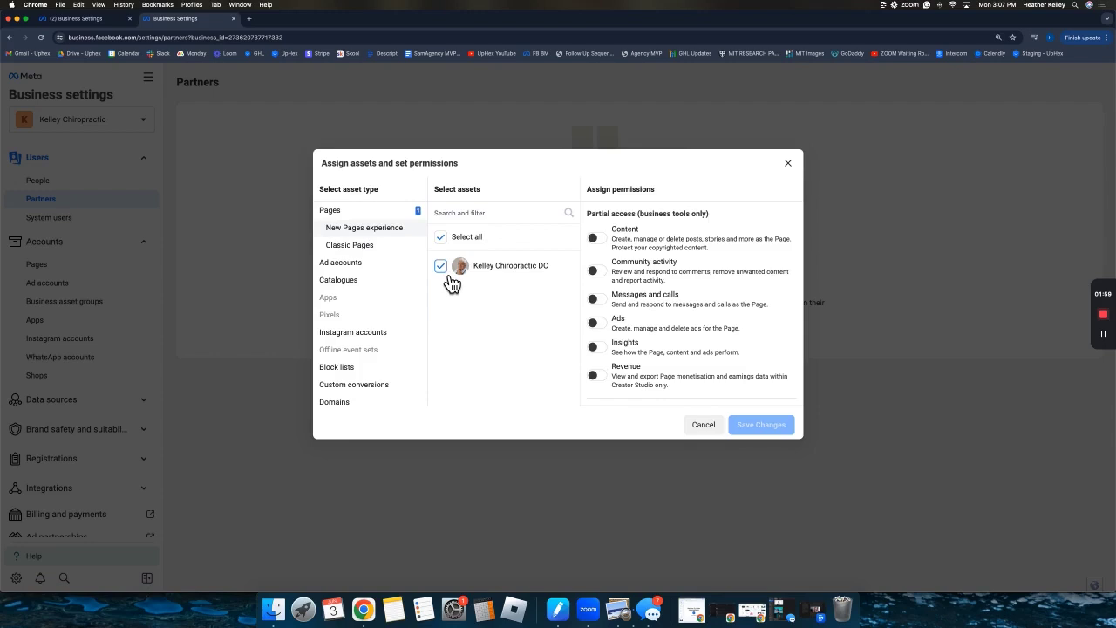
{"action": "scroll", "coordinate": [680, 304], "scroll_direction": "down", "scroll_amount": 3}
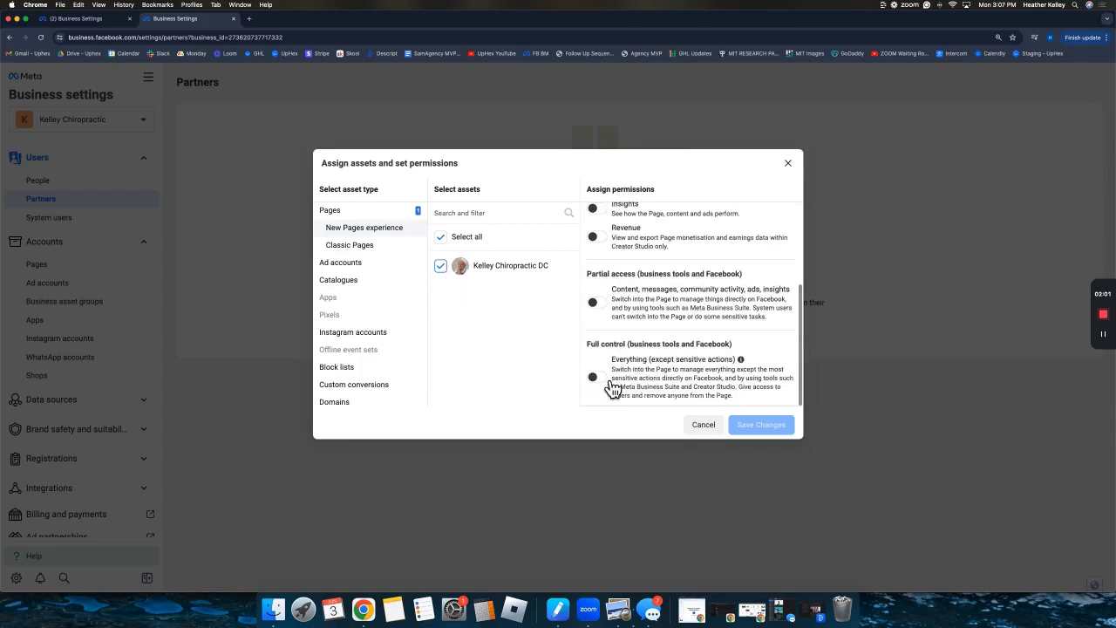
{"action": "left_click", "coordinate": [598, 377]}
{"action": "scroll", "coordinate": [645, 322], "scroll_direction": "up", "scroll_amount": 1}
{"action": "left_click", "coordinate": [596, 282]}
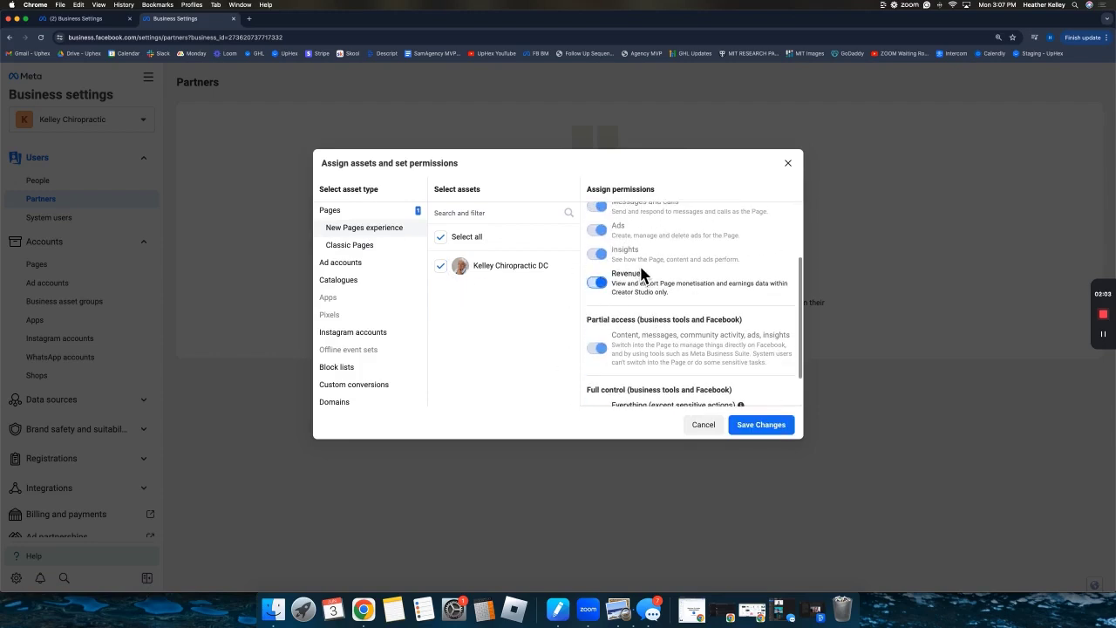
{"action": "scroll", "coordinate": [643, 273], "scroll_direction": "up", "scroll_amount": 2}
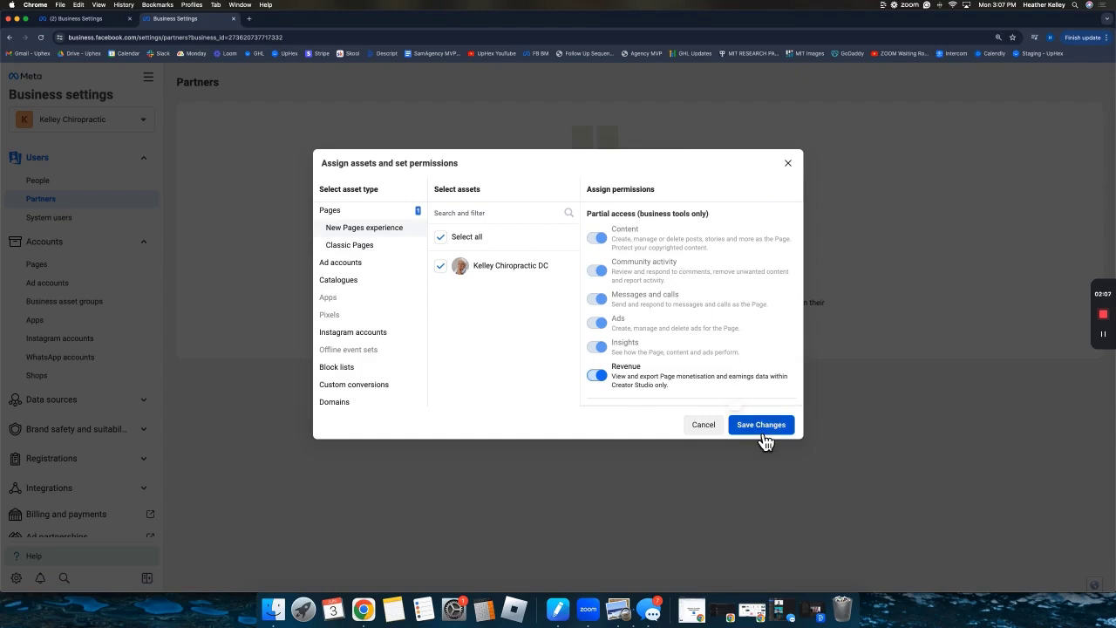
Select the Kelley Chiropractic ad account with full control to manage ad accounts, and save the partner's asset assignments.
{"action": "left_click", "coordinate": [362, 261]}
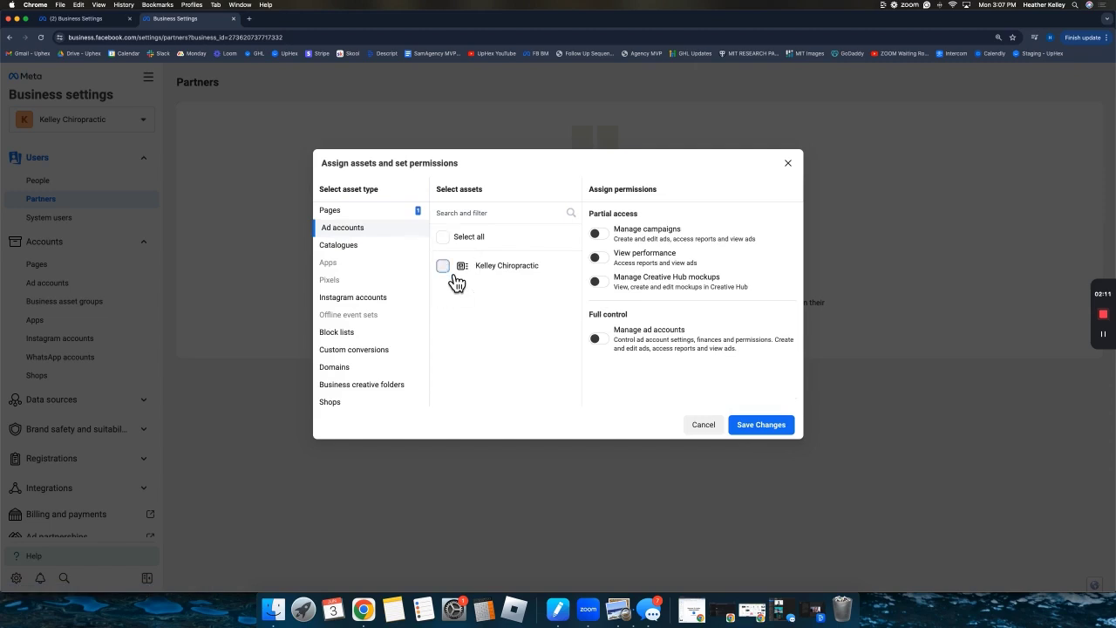
{"action": "left_click", "coordinate": [448, 272]}
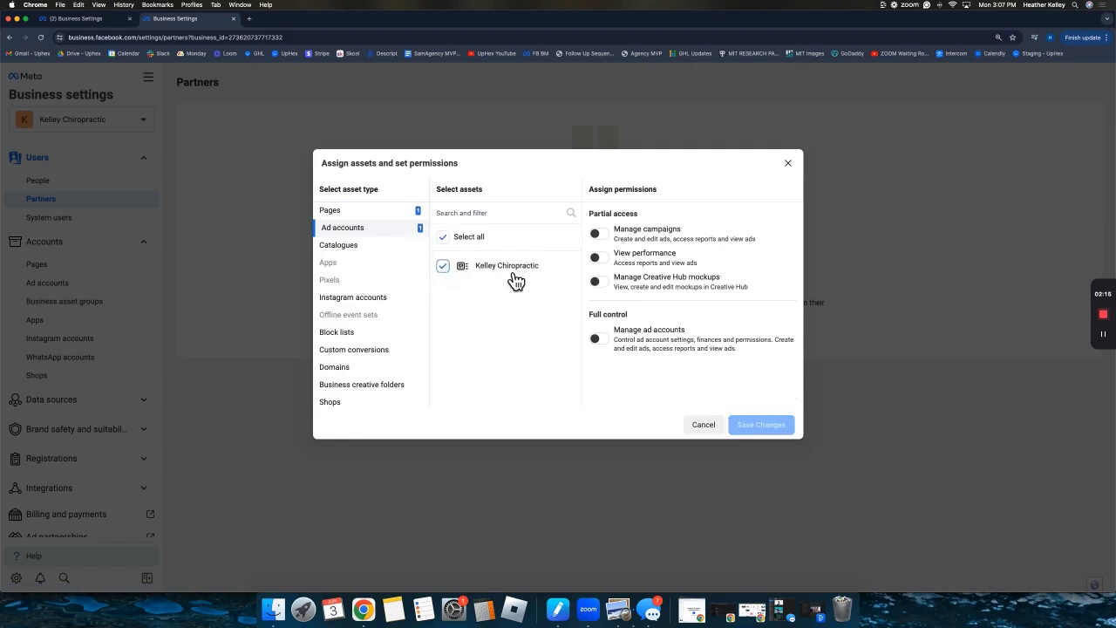
{"action": "left_click", "coordinate": [600, 342]}
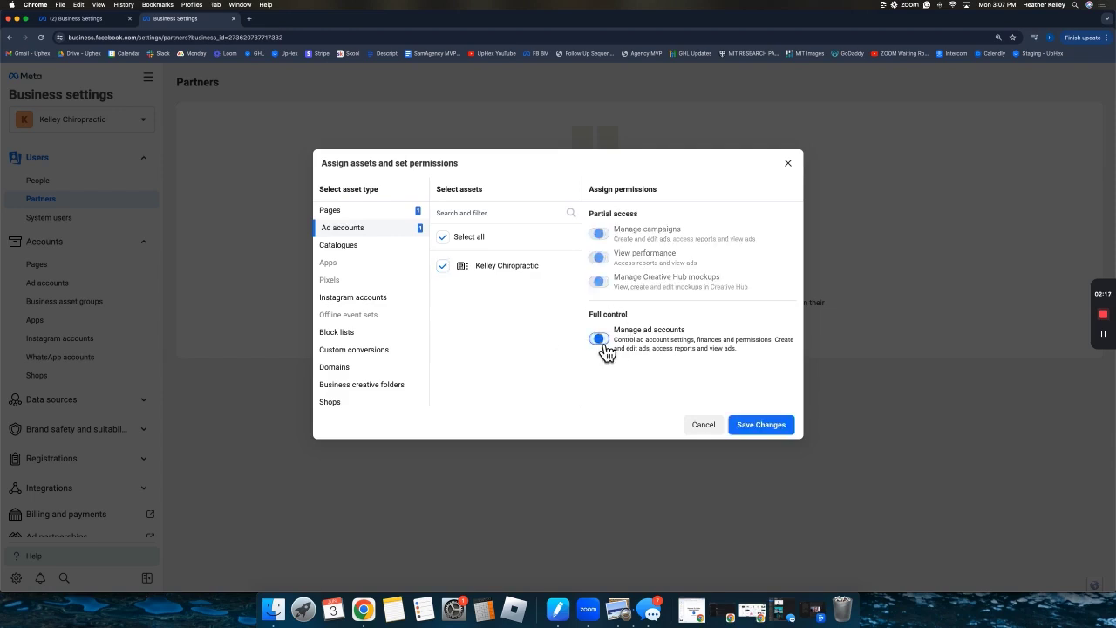
{"action": "left_click_drag", "start_coordinate": [586, 318], "coordinate": [642, 312]}
{"action": "left_click", "coordinate": [759, 425]}
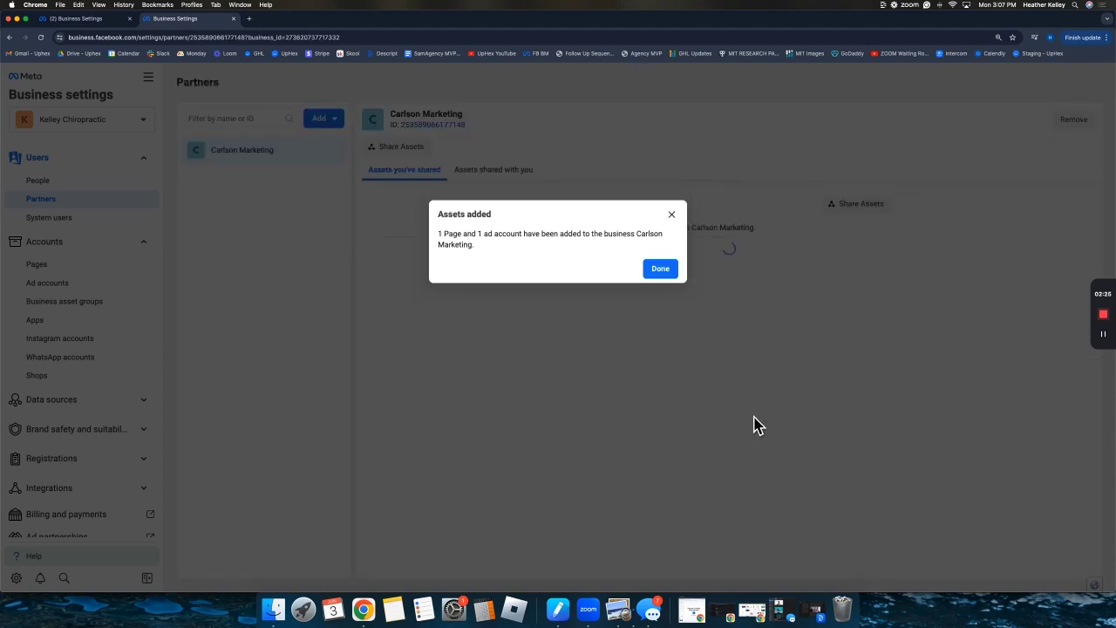
{"action": "left_click", "coordinate": [664, 269]}
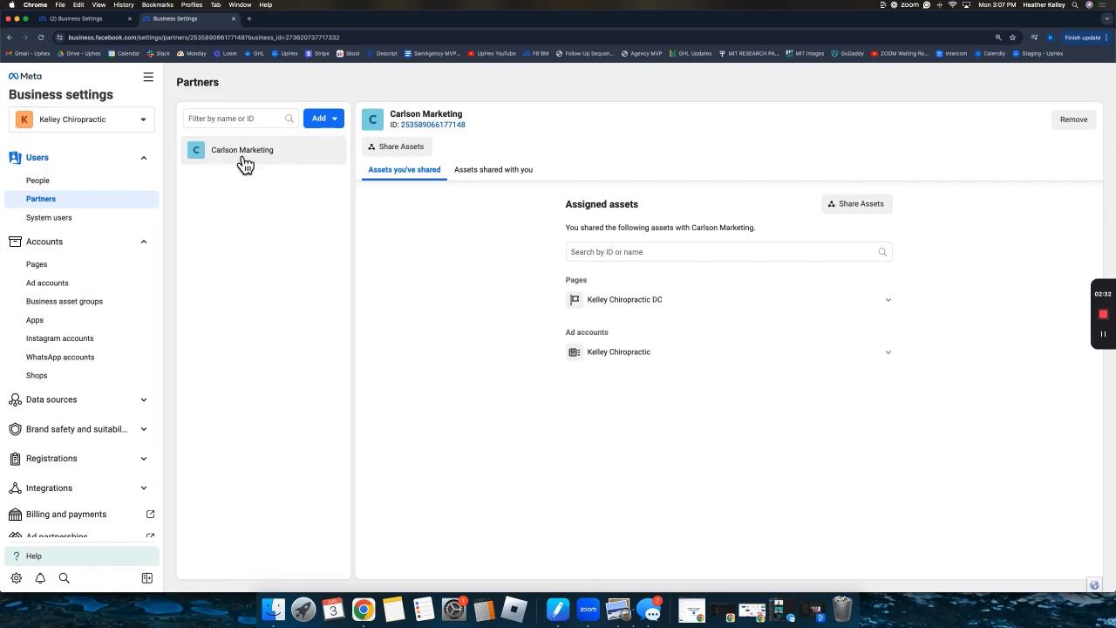
Check the shared Kelley Chiropractic DC page among the pages in Carlson Marketing's business settings.
{"action": "left_click", "coordinate": [87, 19]}
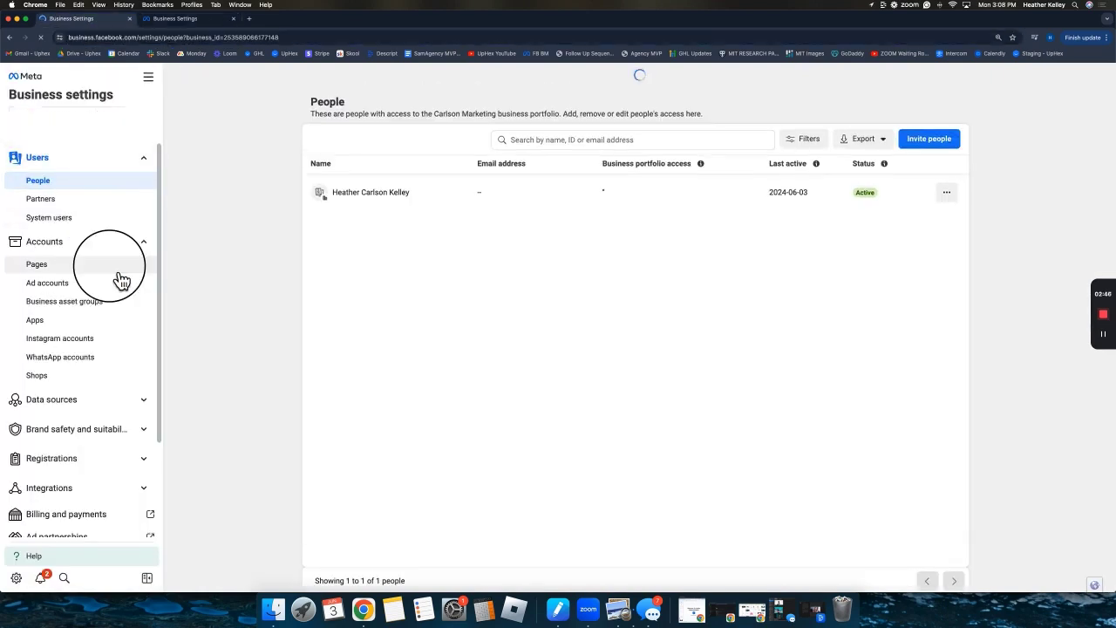
{"action": "left_click", "coordinate": [117, 279]}
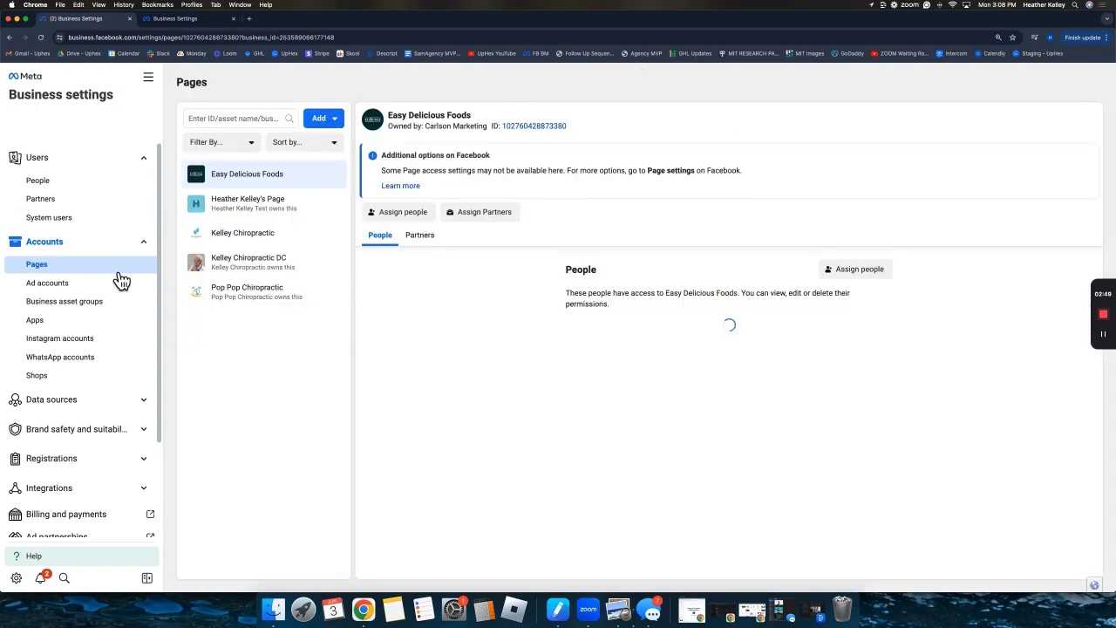
{"action": "left_click", "coordinate": [255, 272]}
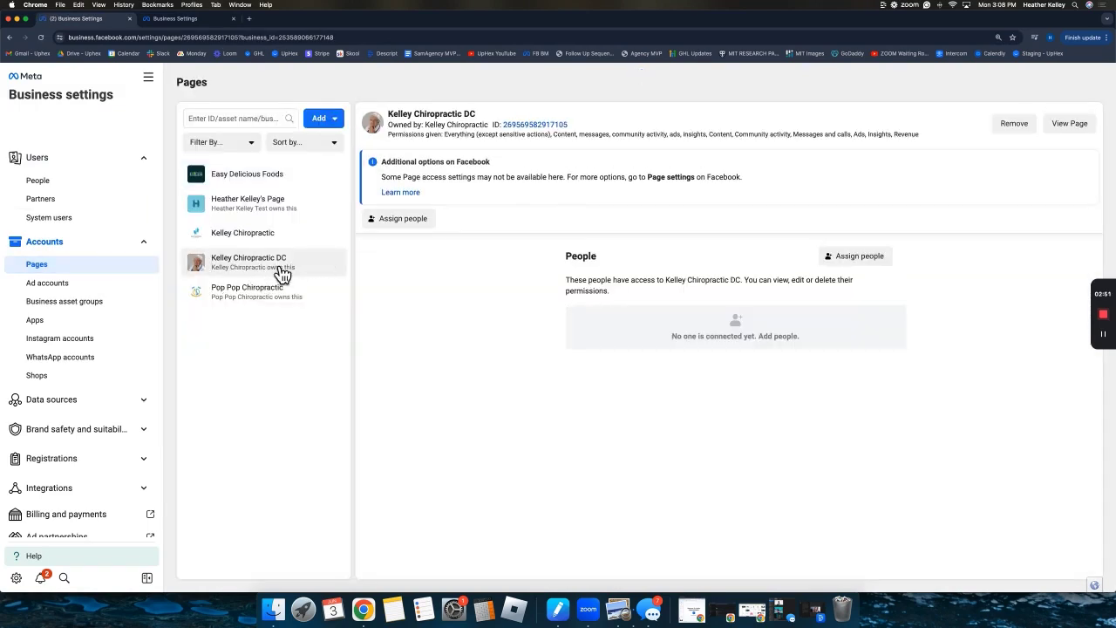
Assign the listed team member to the Kelley Chiropractic ad account with full control to manage ad accounts.
{"action": "left_click", "coordinate": [104, 283]}
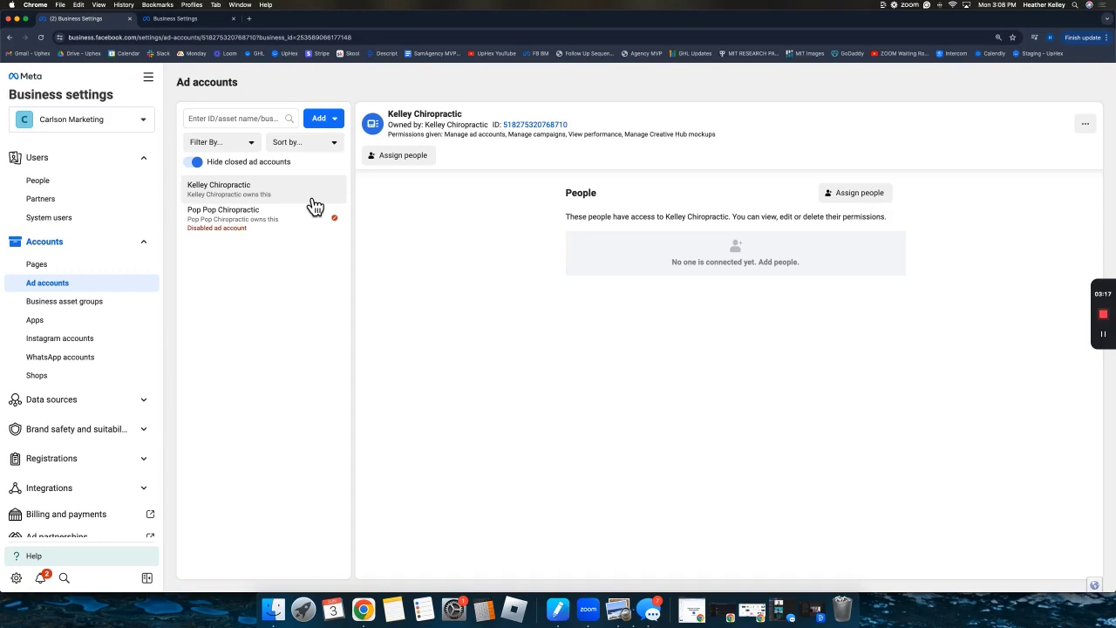
{"action": "left_click", "coordinate": [394, 166]}
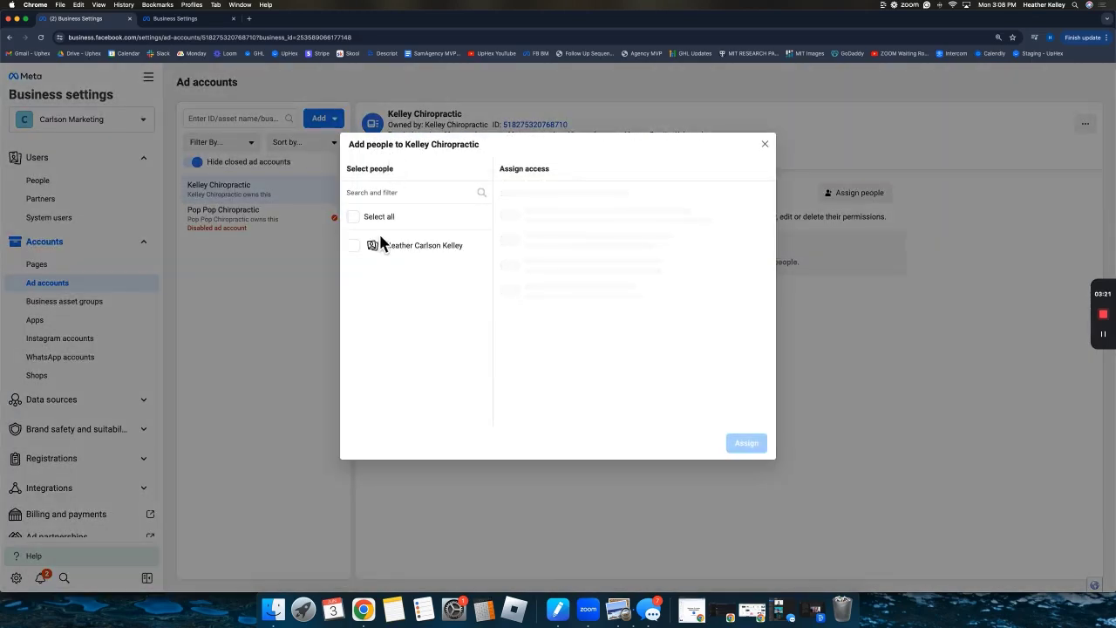
{"action": "left_click", "coordinate": [367, 252]}
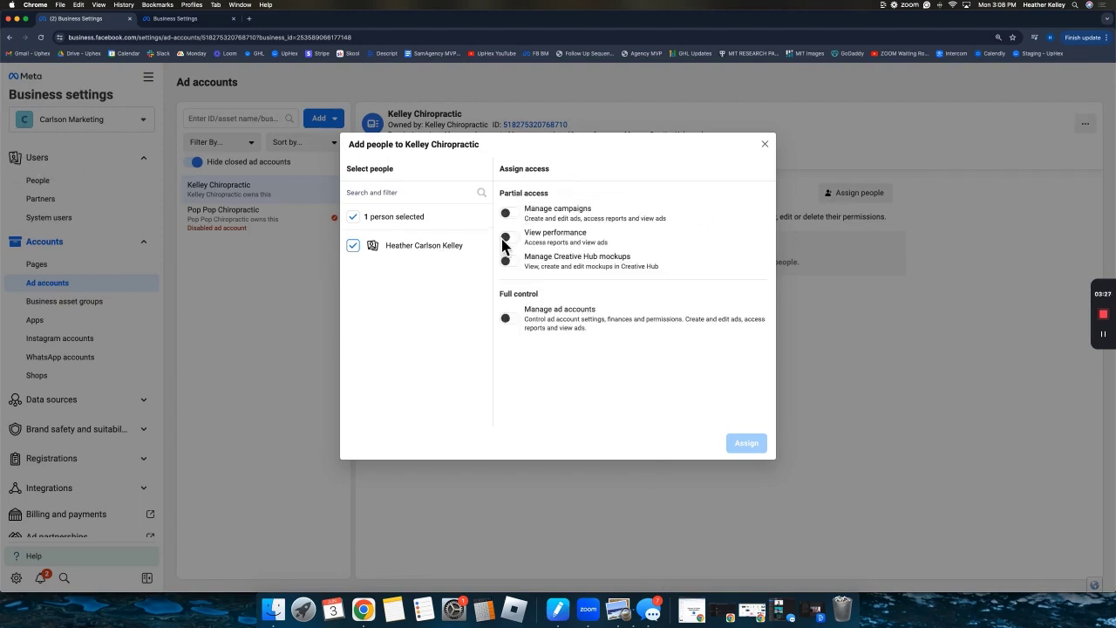
{"action": "left_click", "coordinate": [513, 321]}
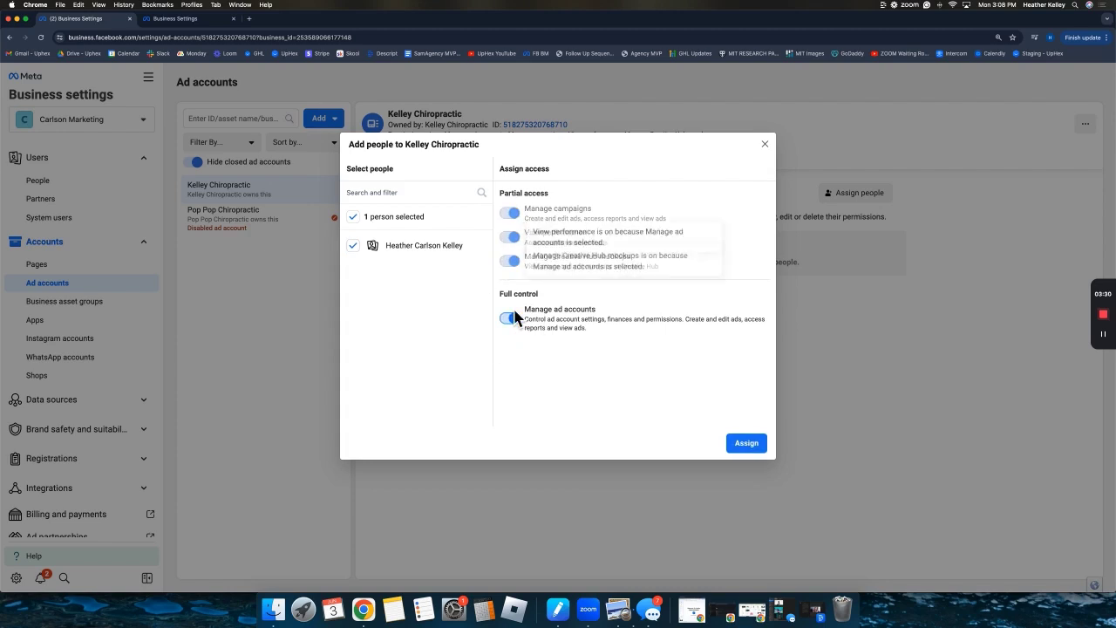
{"action": "left_click", "coordinate": [761, 450]}
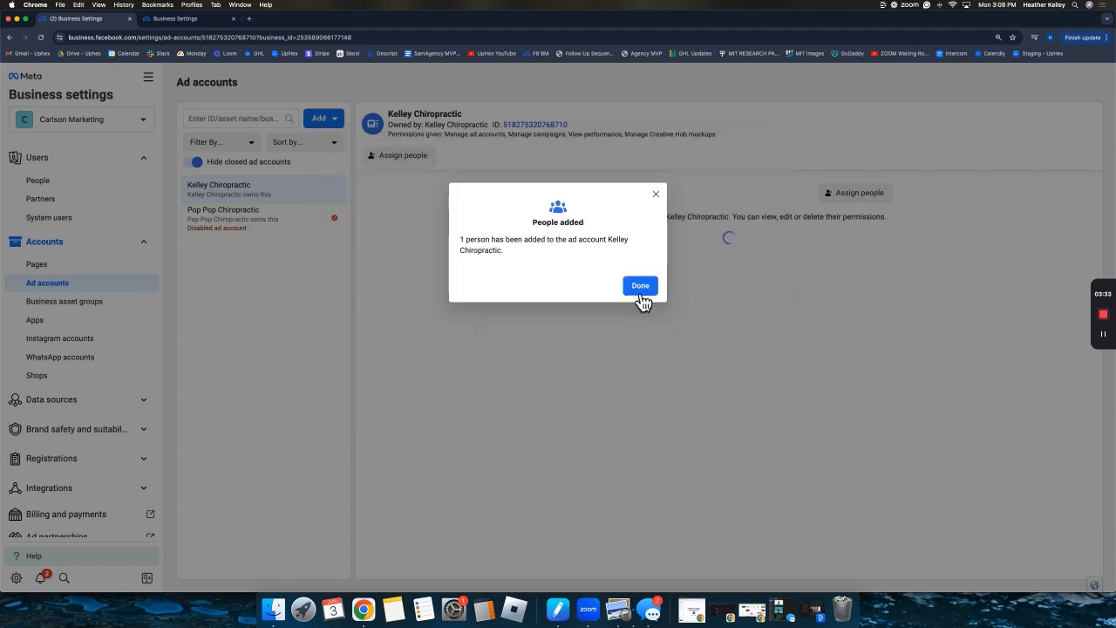
{"action": "left_click", "coordinate": [640, 293]}
Assign the same team member to the Kelley Chiropractic DC page with full control over everything except sensitive actions.
{"action": "left_click", "coordinate": [70, 270]}
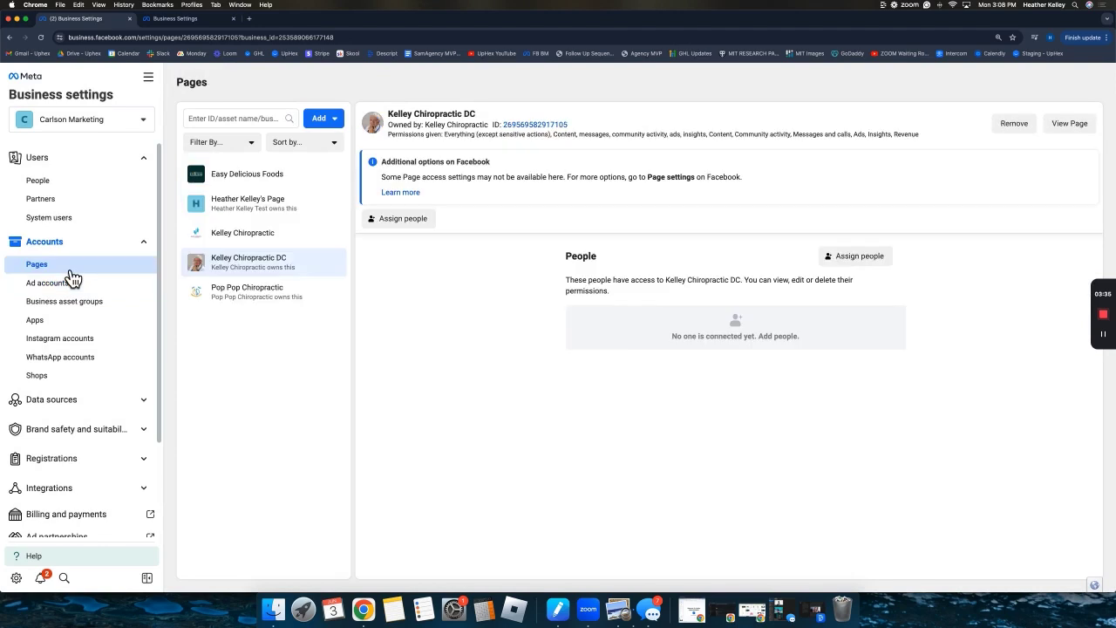
{"action": "left_click", "coordinate": [401, 221]}
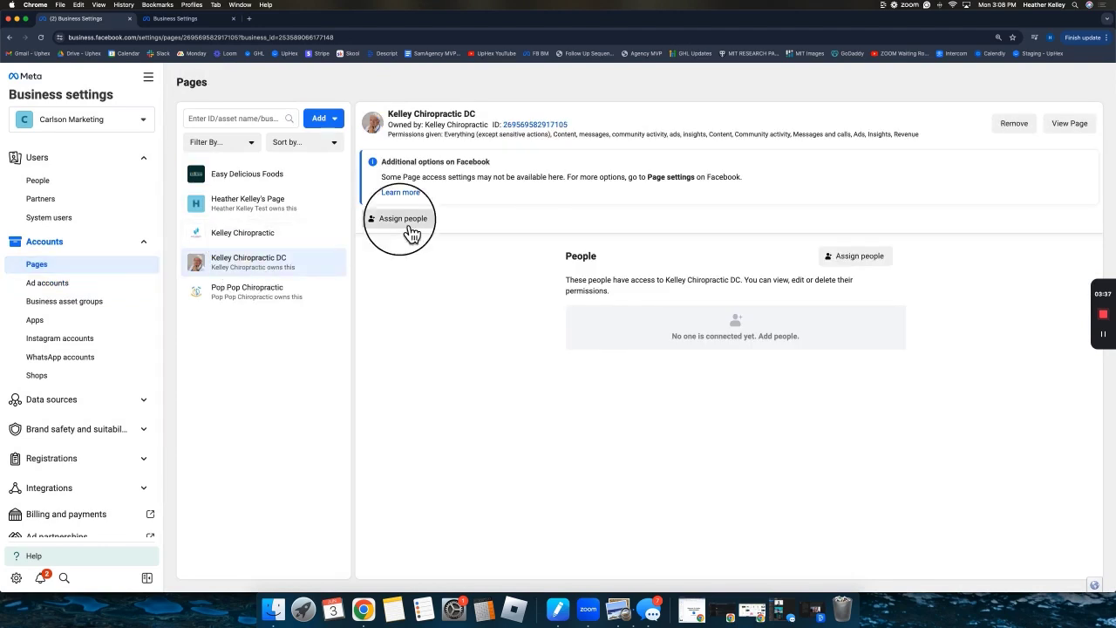
{"action": "left_click", "coordinate": [353, 246]}
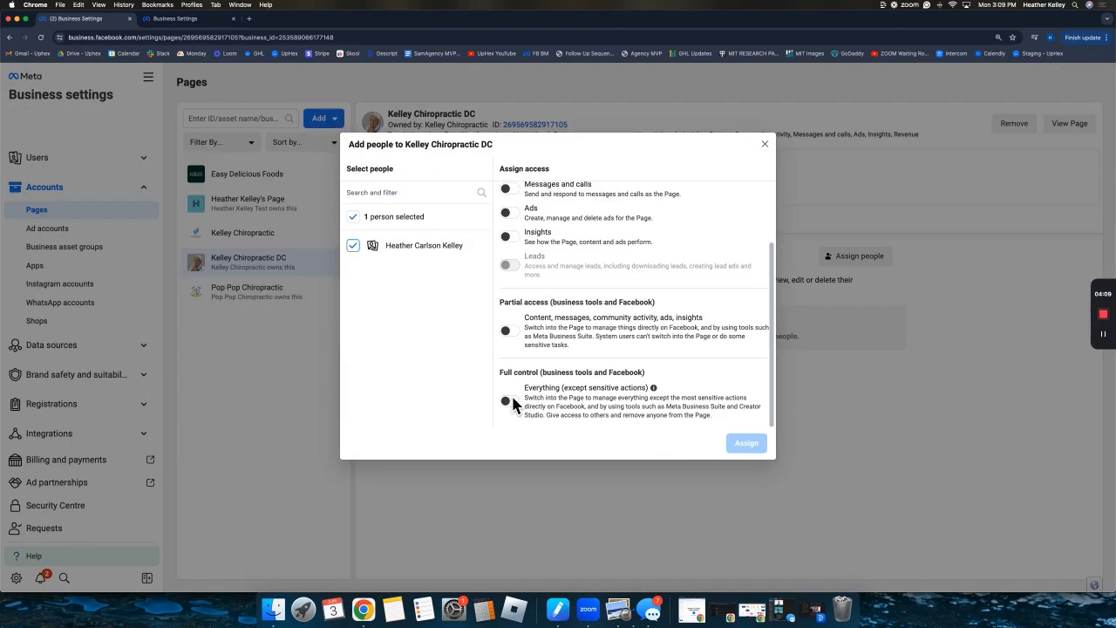
{"action": "left_click", "coordinate": [505, 400]}
{"action": "scroll", "coordinate": [568, 352], "scroll_direction": "up", "scroll_amount": 3}
{"action": "scroll", "coordinate": [568, 351], "scroll_direction": "down", "scroll_amount": 2}
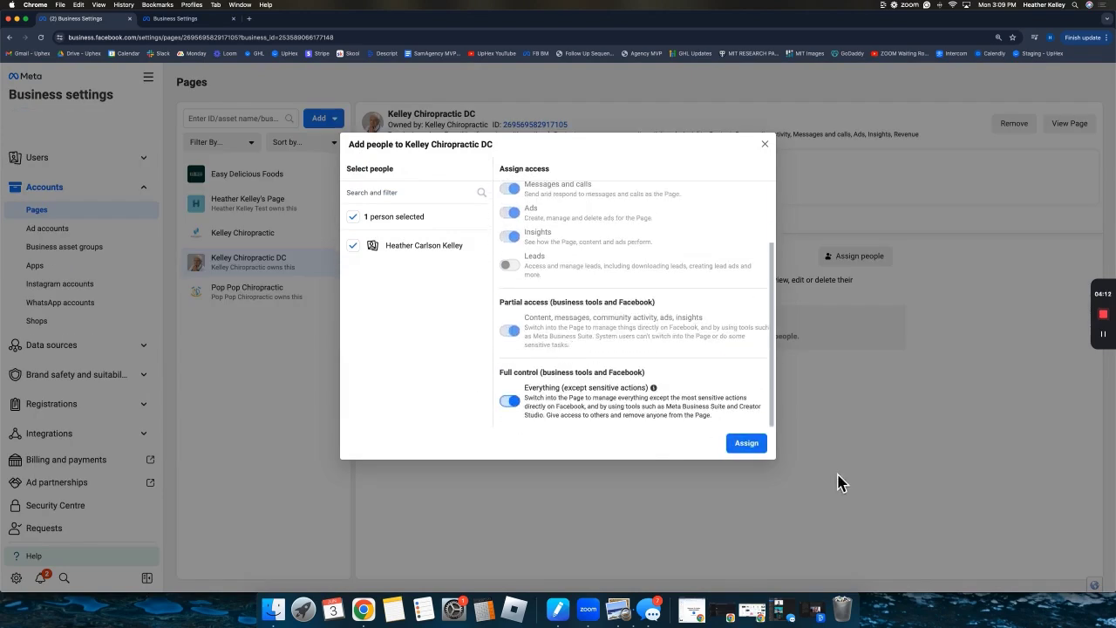
{"action": "left_click", "coordinate": [746, 444]}
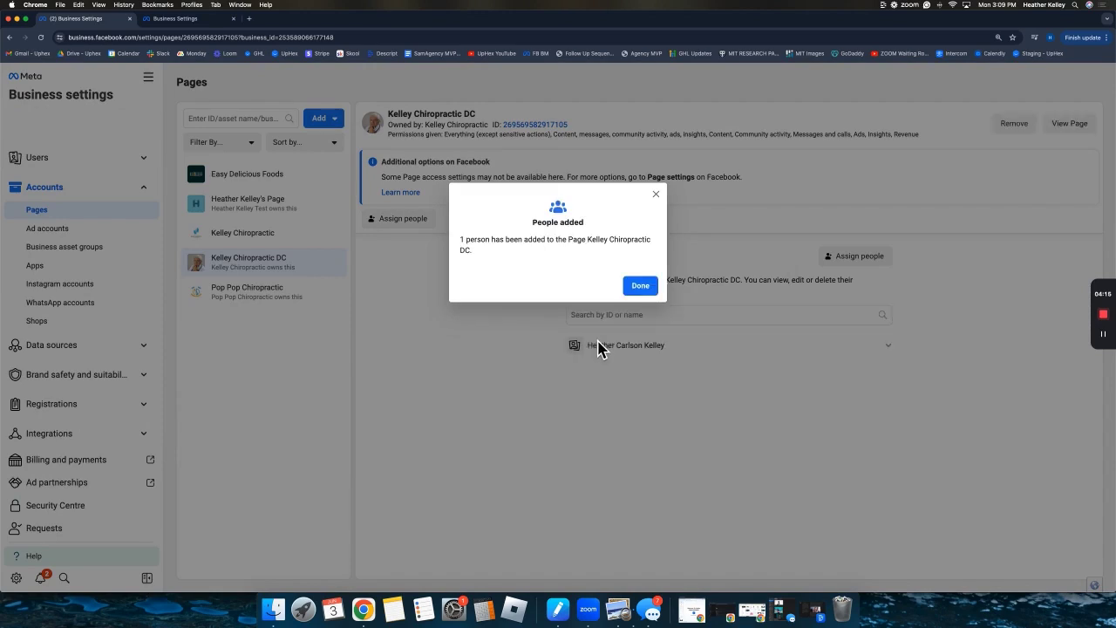
{"action": "left_click", "coordinate": [639, 285]}
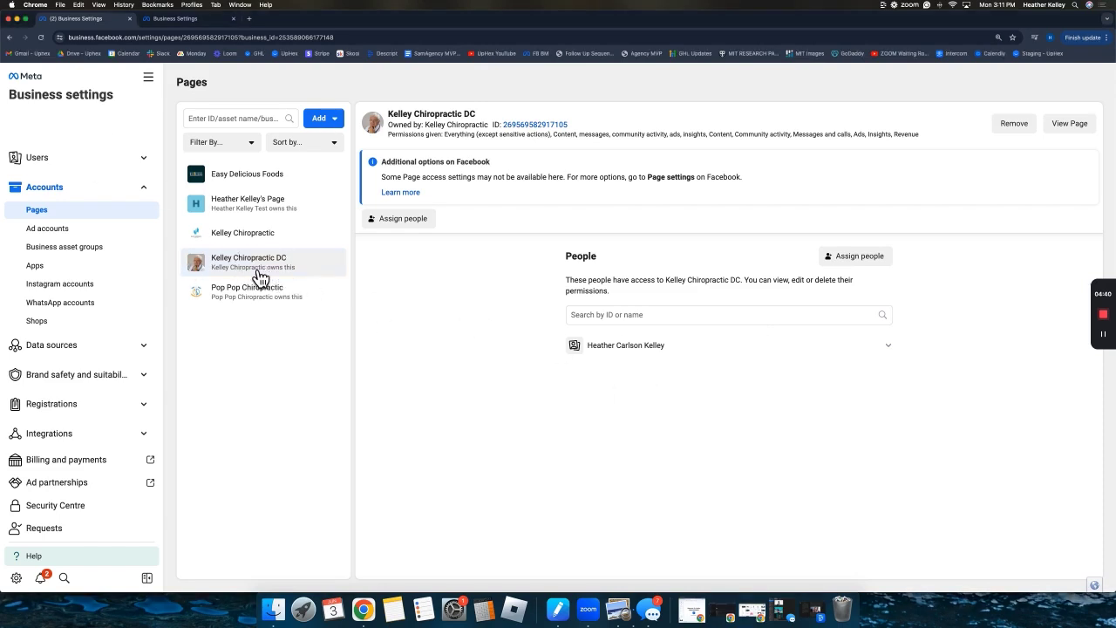
View the Kelley Chiropractic DC page on Facebook and look through its intro details and posts.
{"action": "left_click", "coordinate": [1069, 129]}
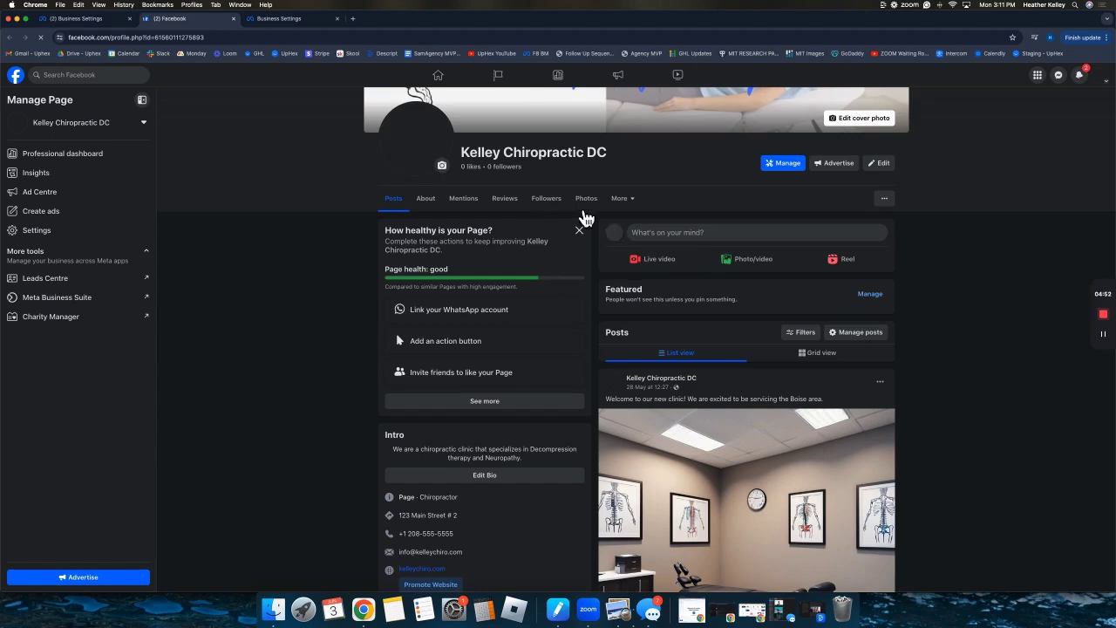
{"action": "scroll", "coordinate": [580, 218], "scroll_direction": "up", "scroll_amount": 2}
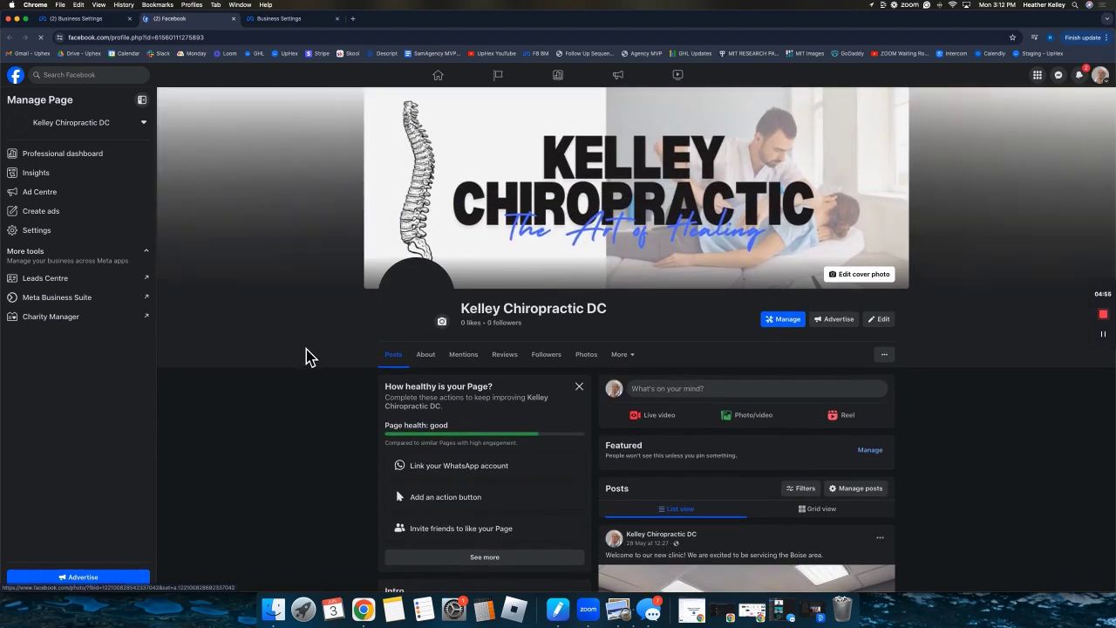
{"action": "scroll", "coordinate": [494, 416], "scroll_direction": "down", "scroll_amount": 3}
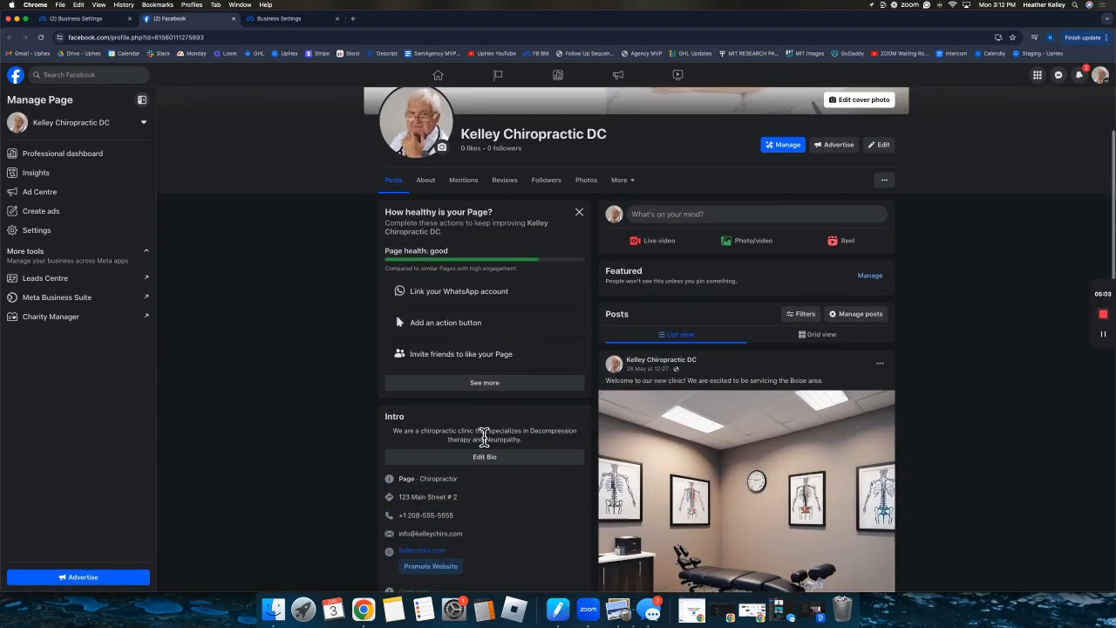
{"action": "scroll", "coordinate": [497, 414], "scroll_direction": "down", "scroll_amount": 2}
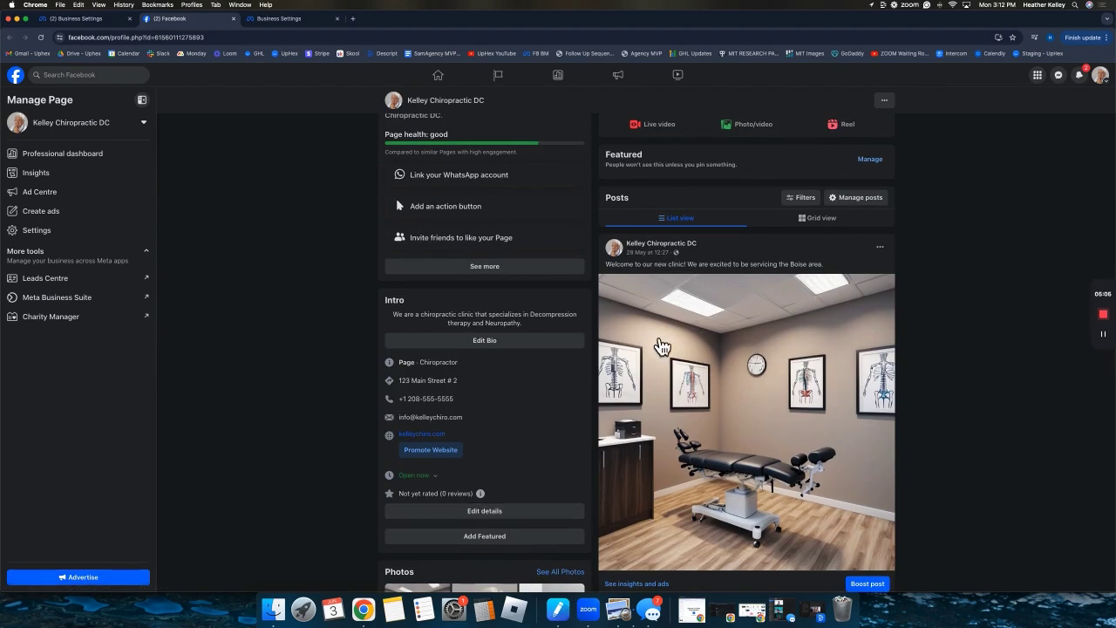
{"action": "scroll", "coordinate": [660, 347], "scroll_direction": "up", "scroll_amount": 3}
Return to Carlson Marketing's business settings and open the Kelley Chiropractic ad account in Ads Manager.
{"action": "left_click", "coordinate": [84, 19]}
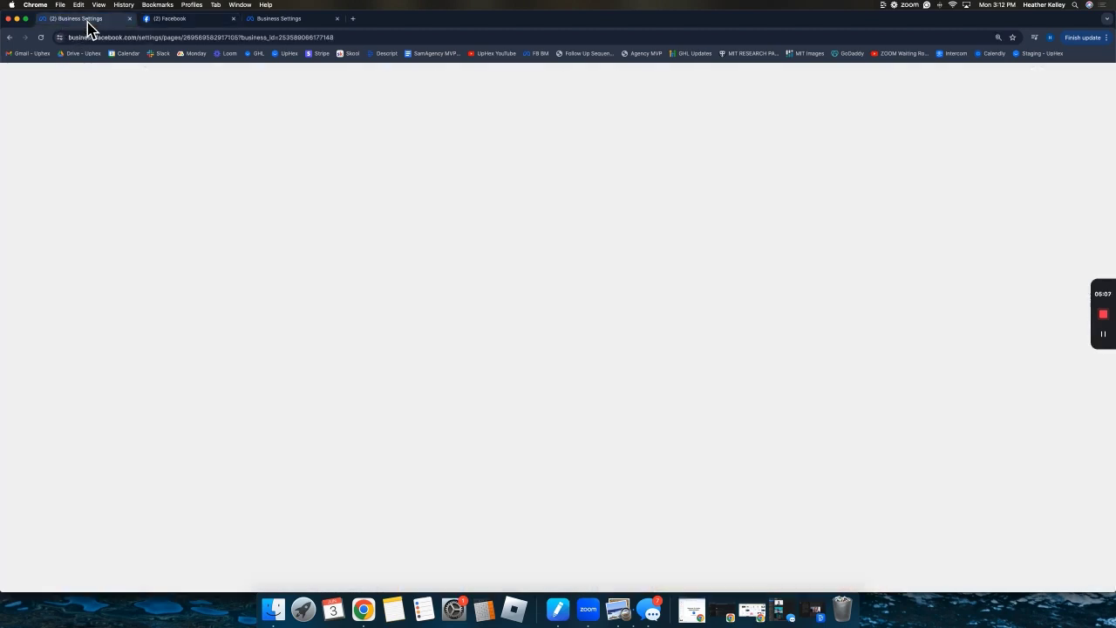
{"action": "left_click", "coordinate": [61, 229]}
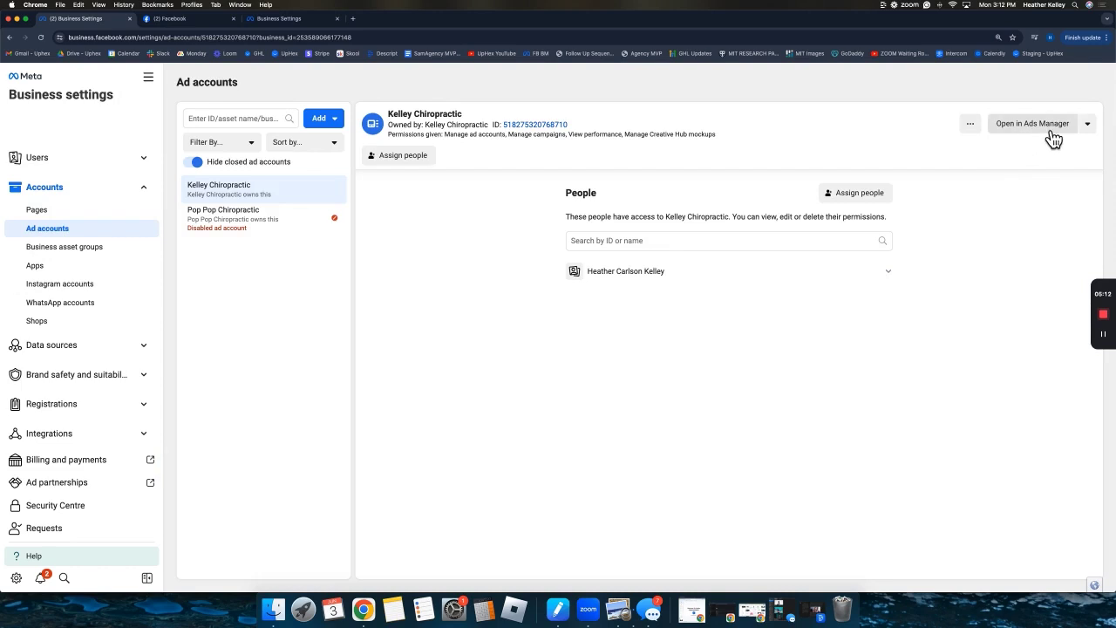
{"action": "left_click", "coordinate": [1046, 132]}
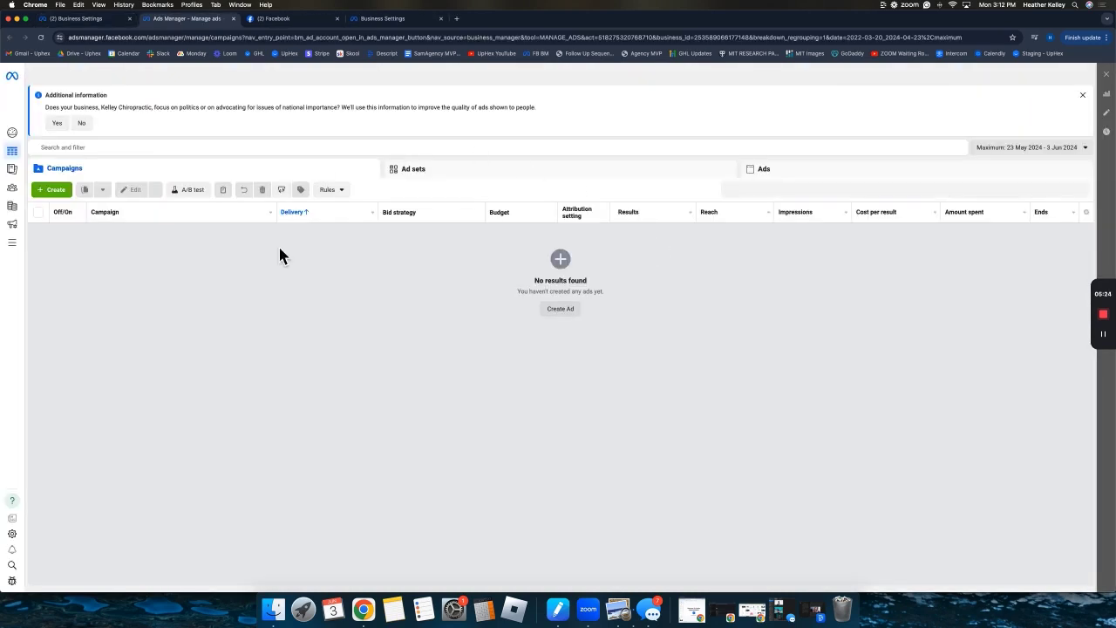